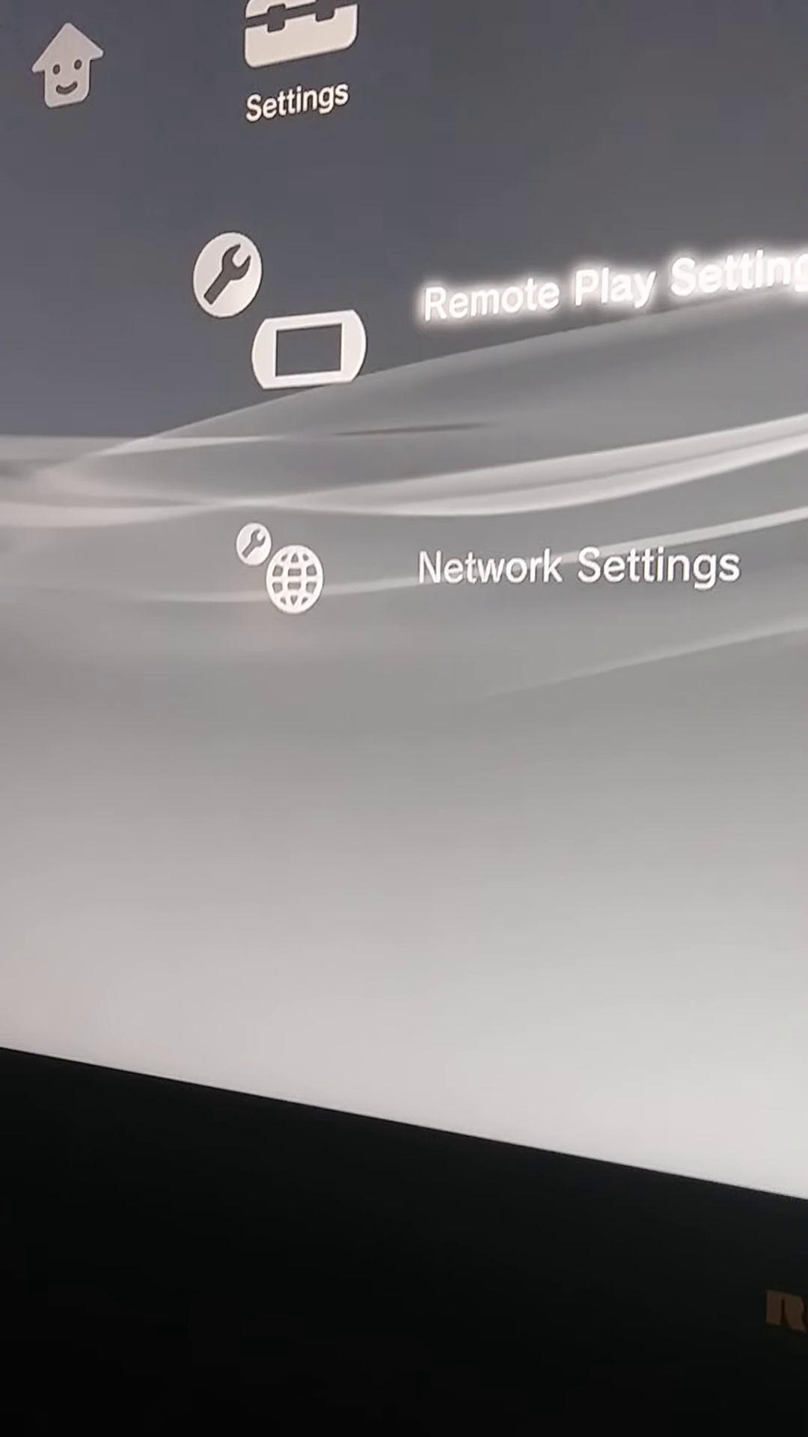
Move up the Settings list until System Update is highlighted.
key("Up")
key("Up")
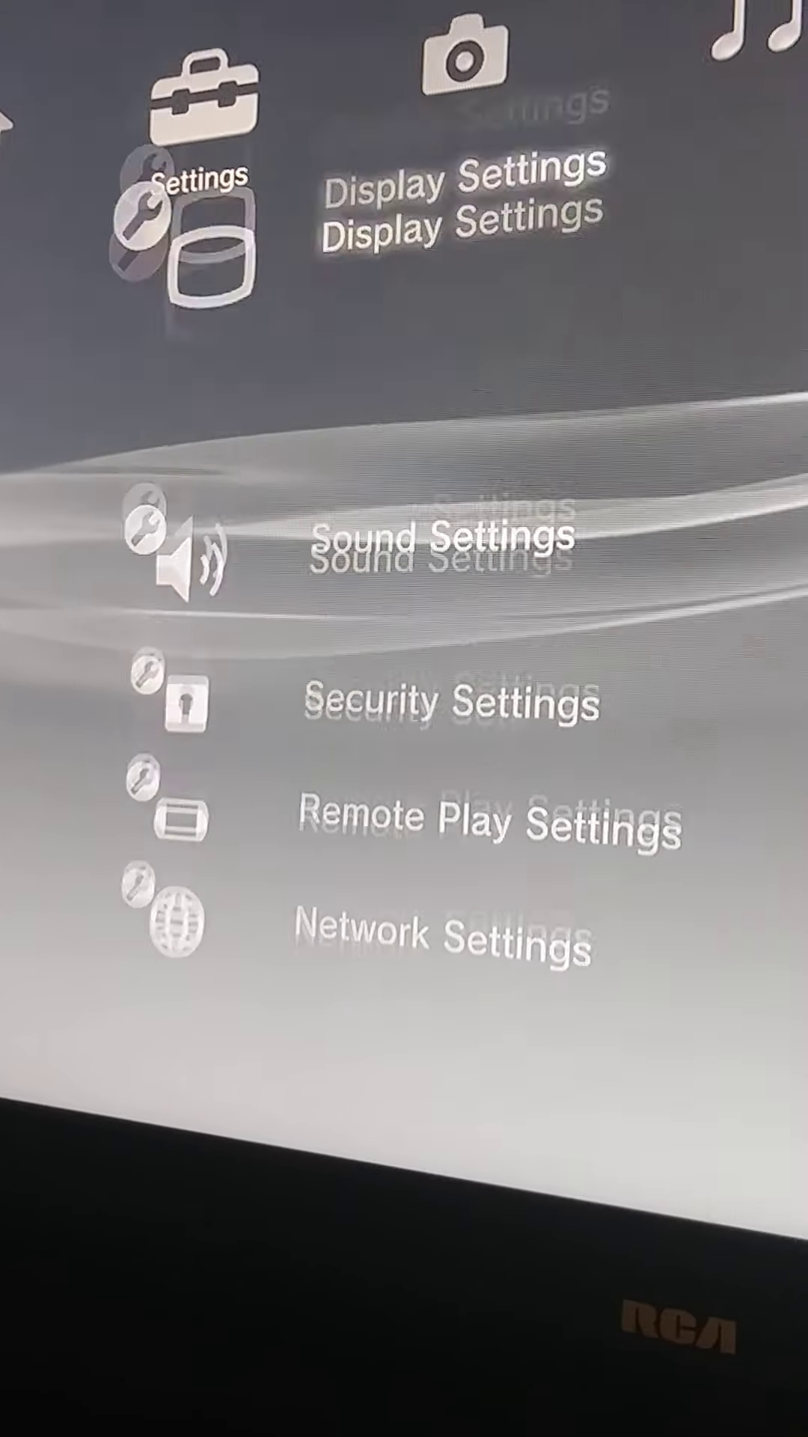
key("Up")
key("Up")
key("Up")
key("Up")
key("Up")
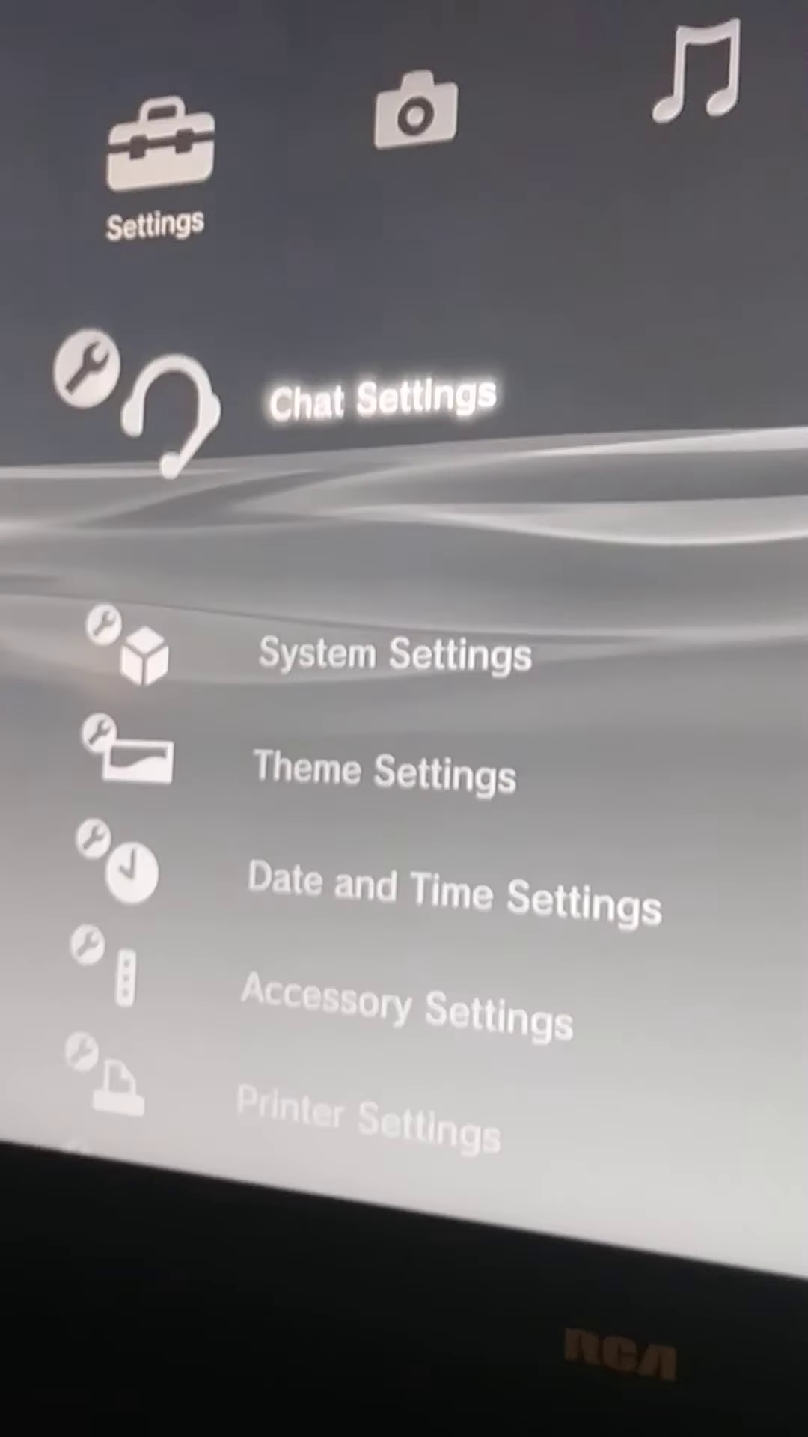
key("Up")
key("Up")
key("Up")
key("Up")
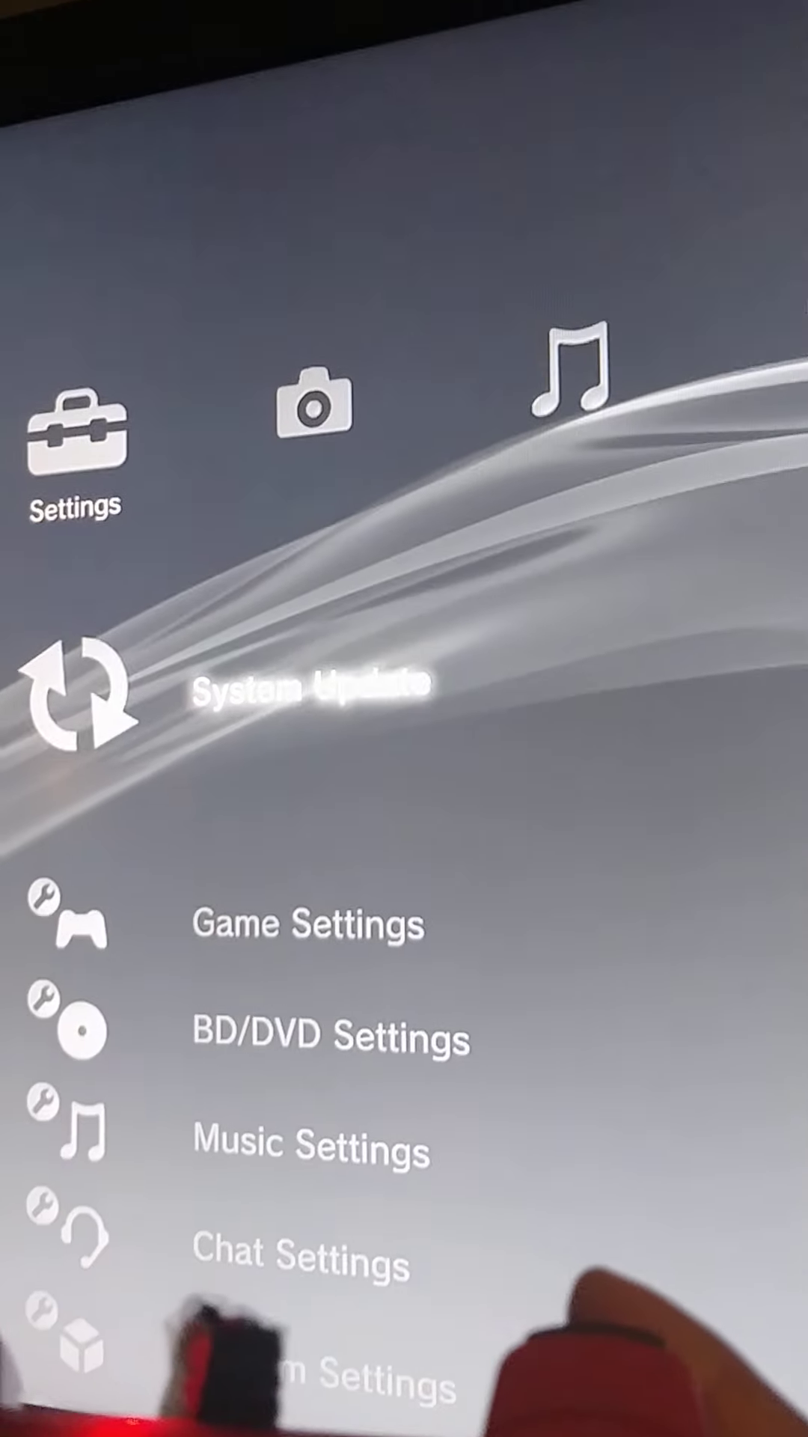
Run System Update via the internet and find version 4.86 available.
key("Return")
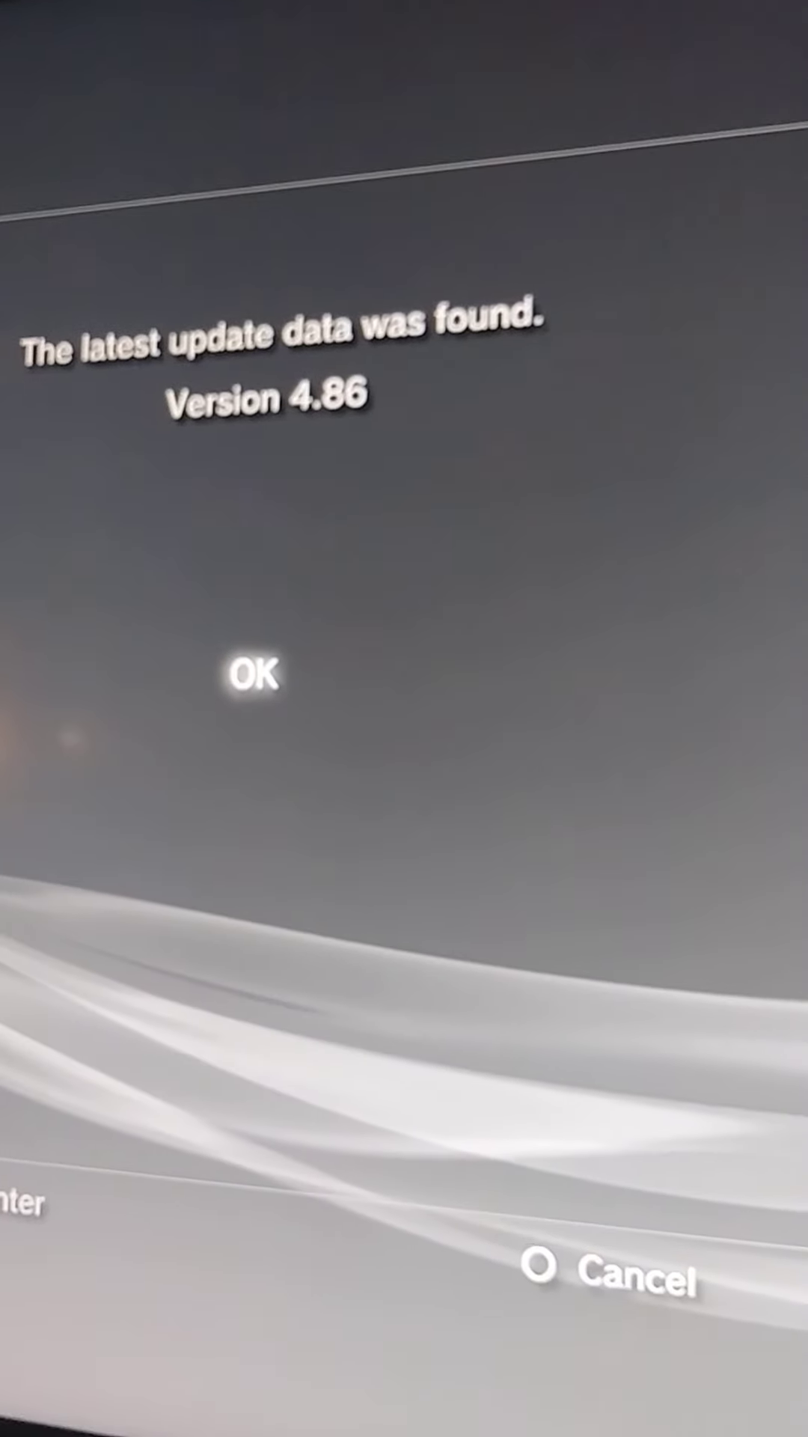
Confirm the found 4.86 update data and accept the user agreement.
key("Return")
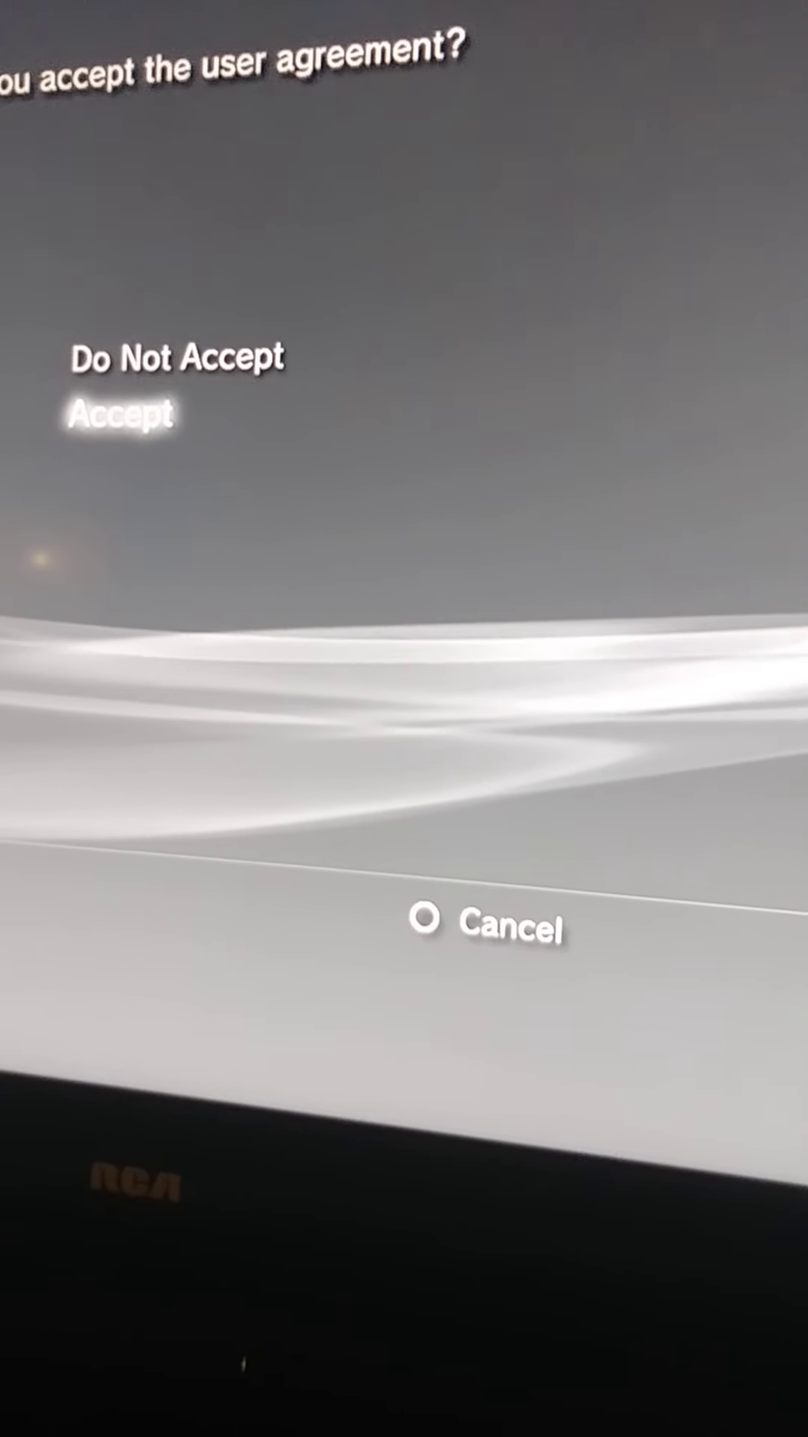
key("Return")
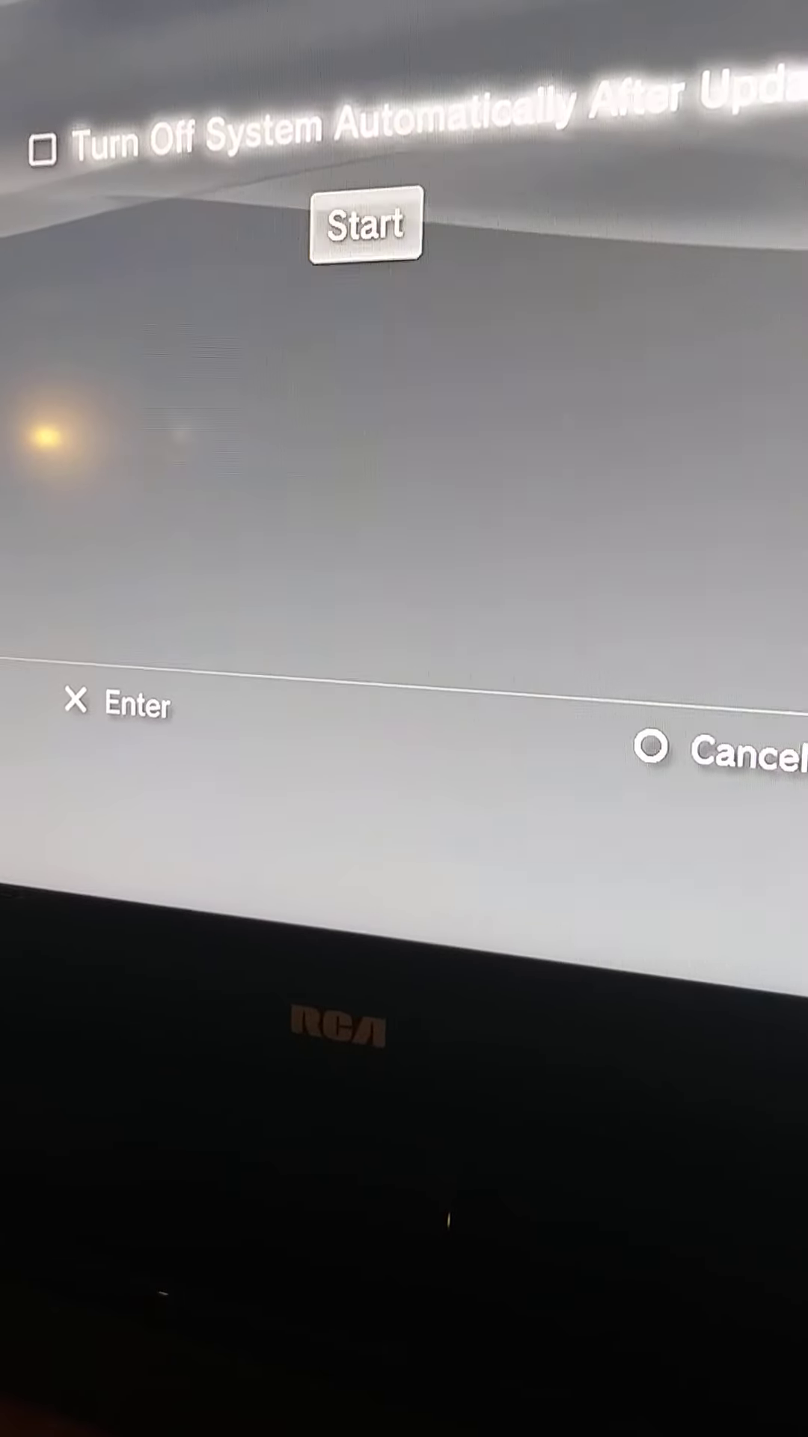
Enable 'Turn Off System Automatically After Update' and start the download.
key("Return")
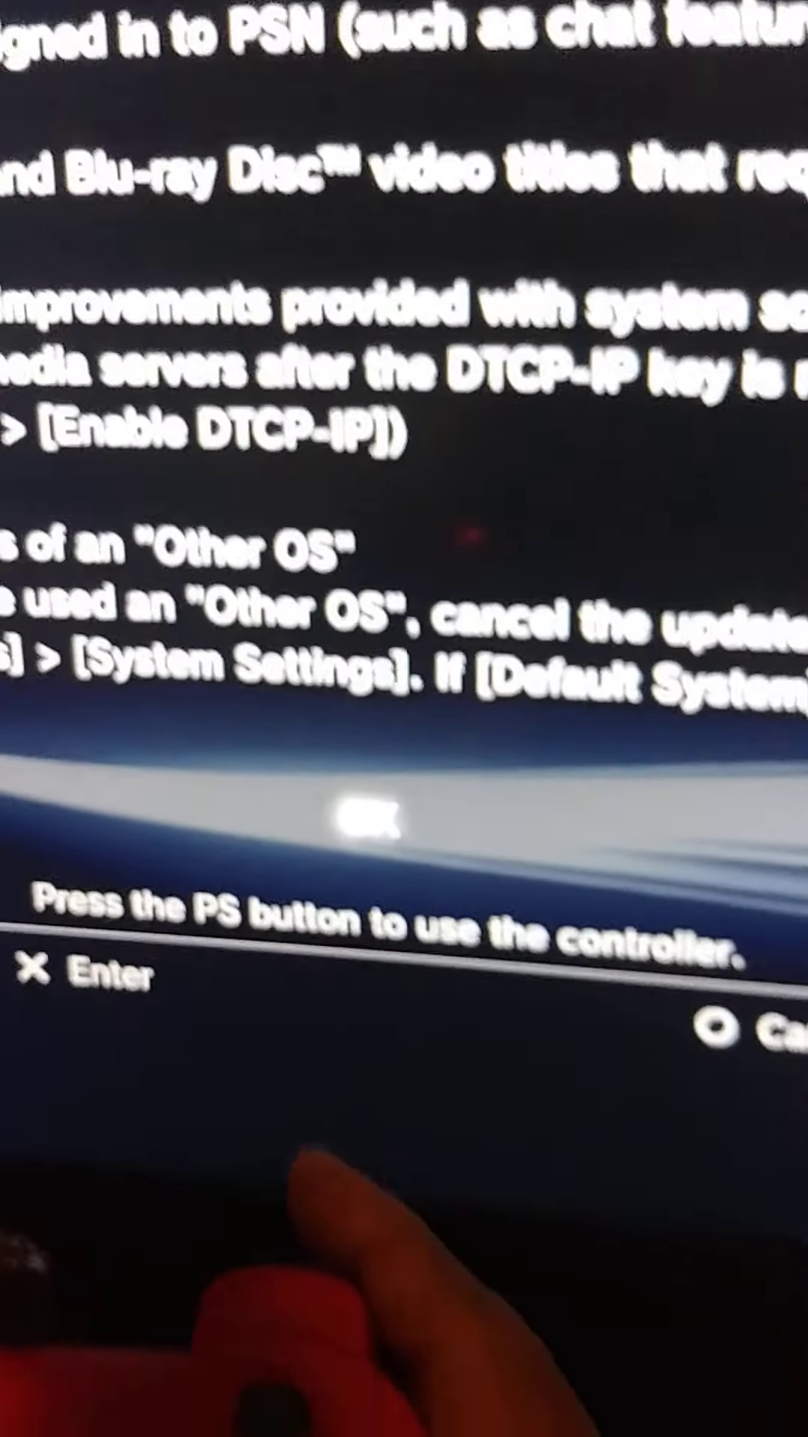
Dismiss the update notes and answer Yes to installing the system software update.
key("Return")
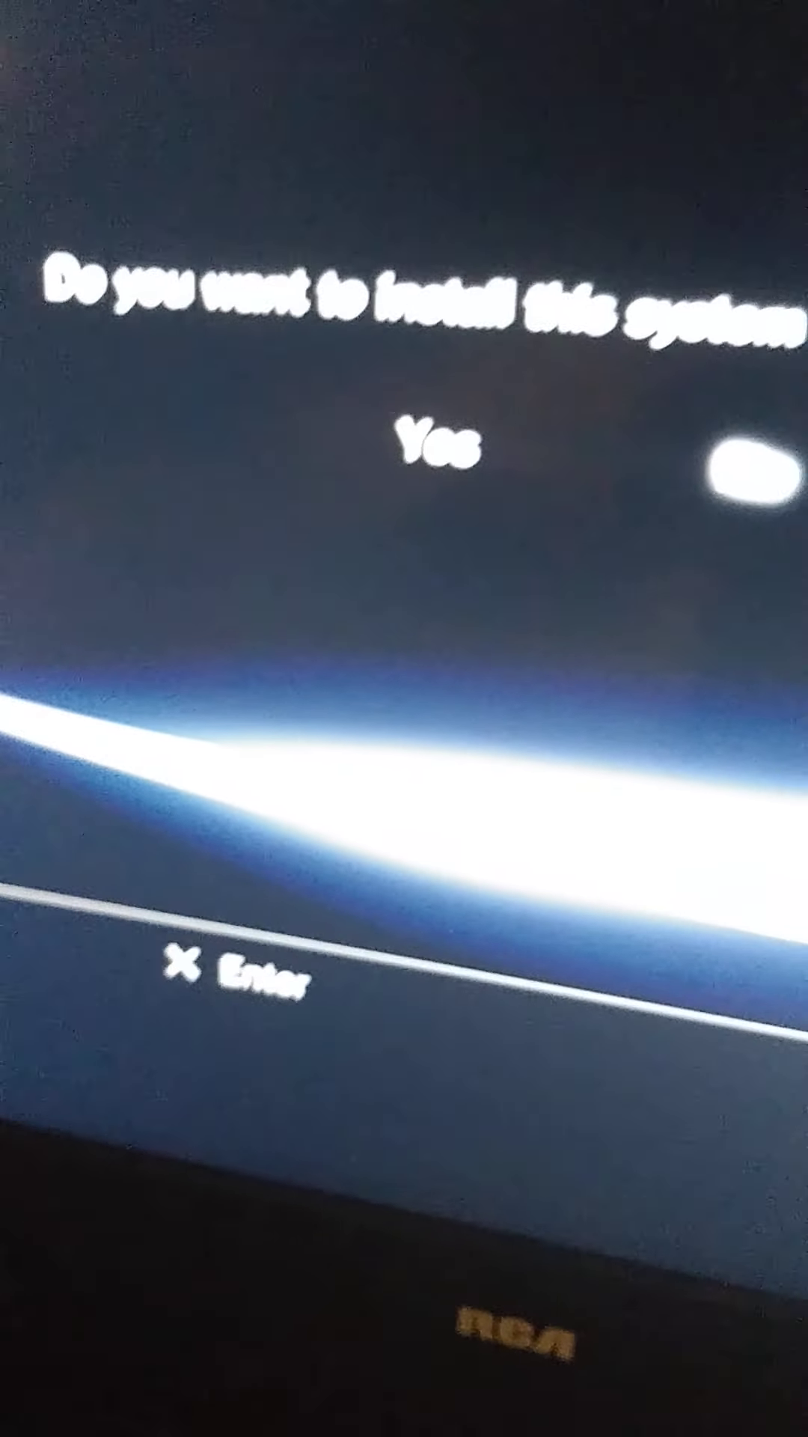
key("Right")
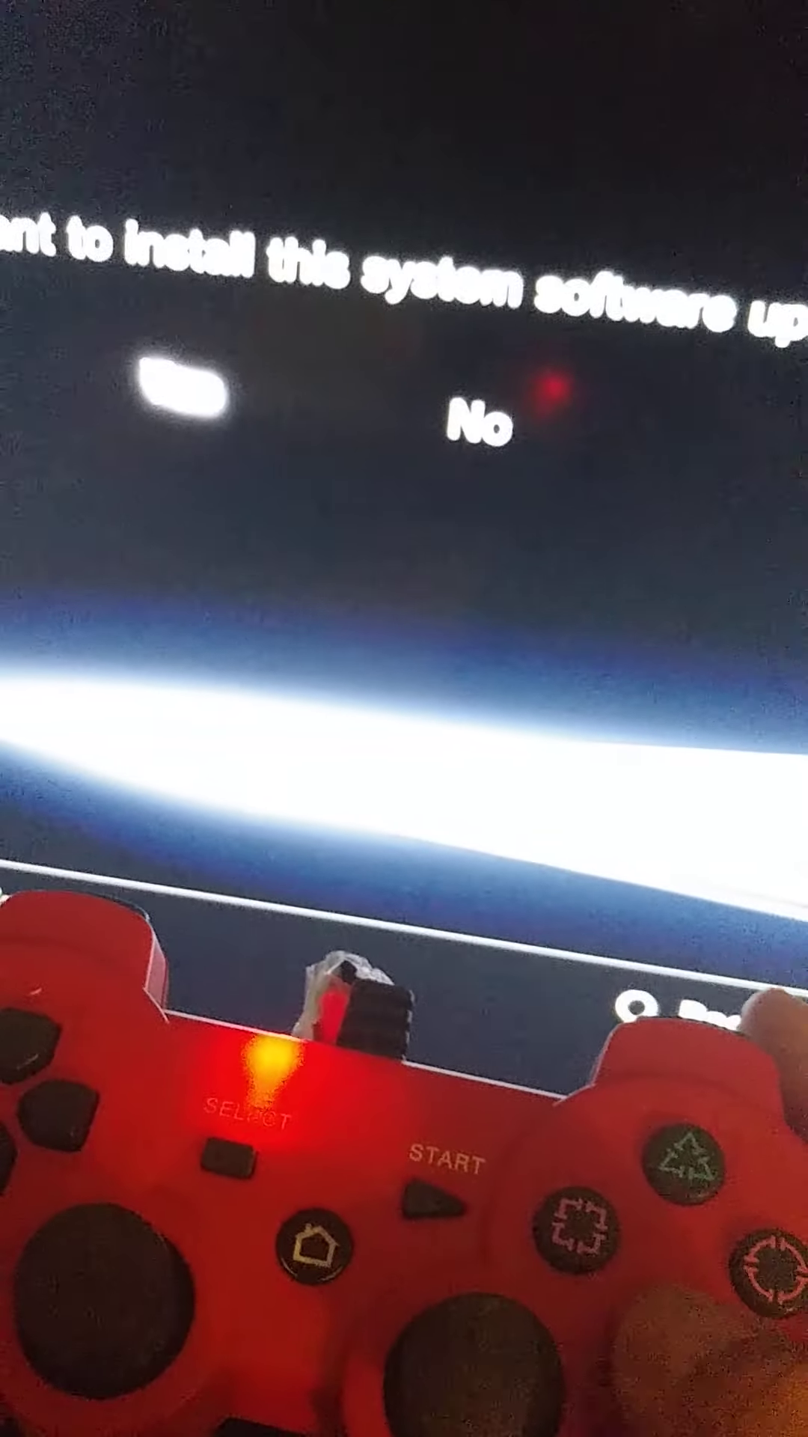
key("Return")
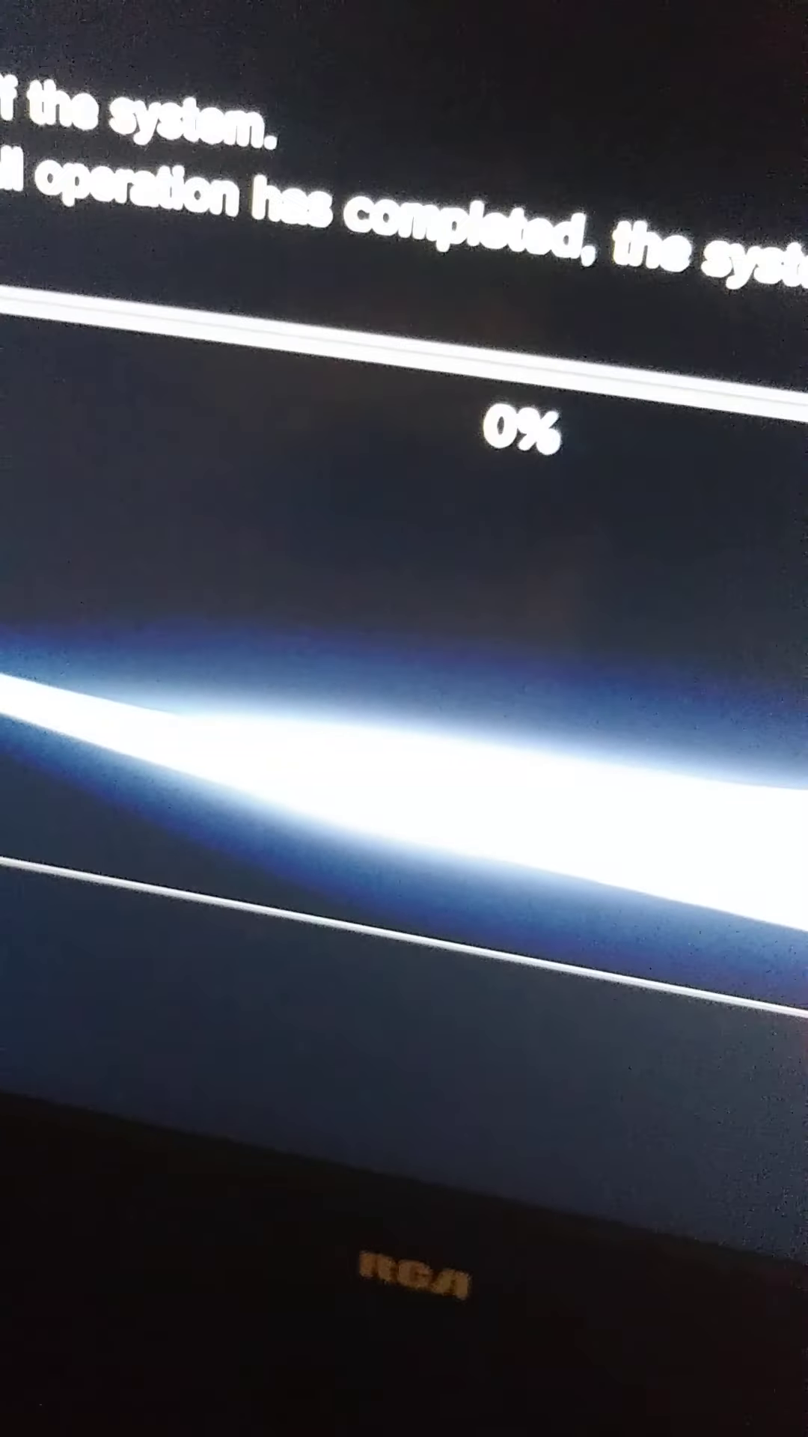